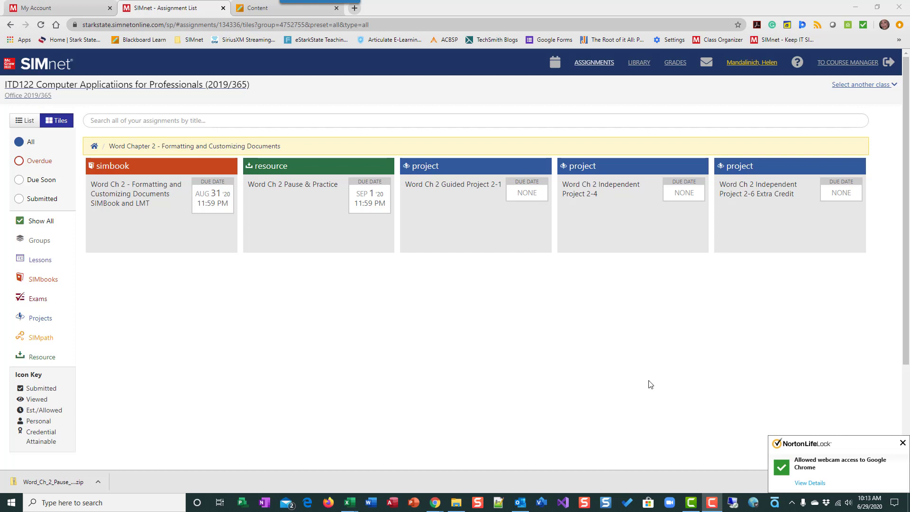
Step: Open the Word Ch 2 Guided Project 2-1 assignment and download its start file and solution
left_click(907, 444)
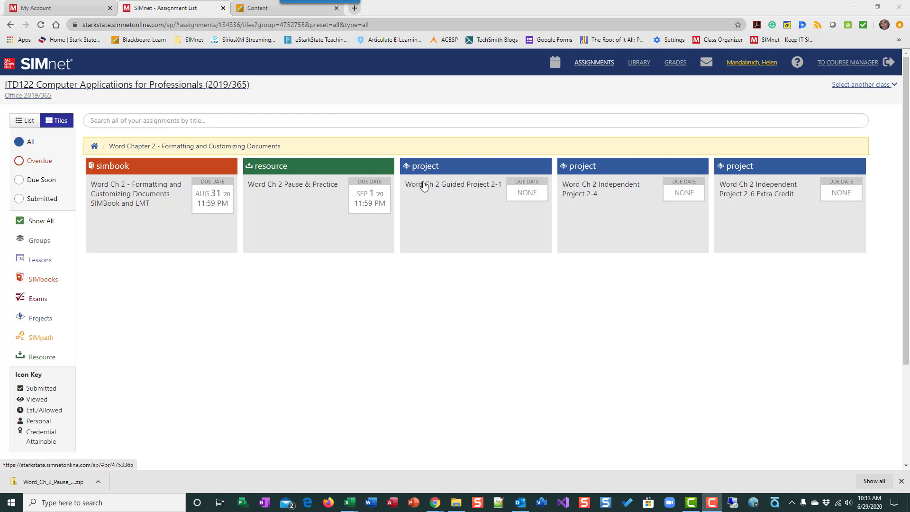
left_click(463, 205)
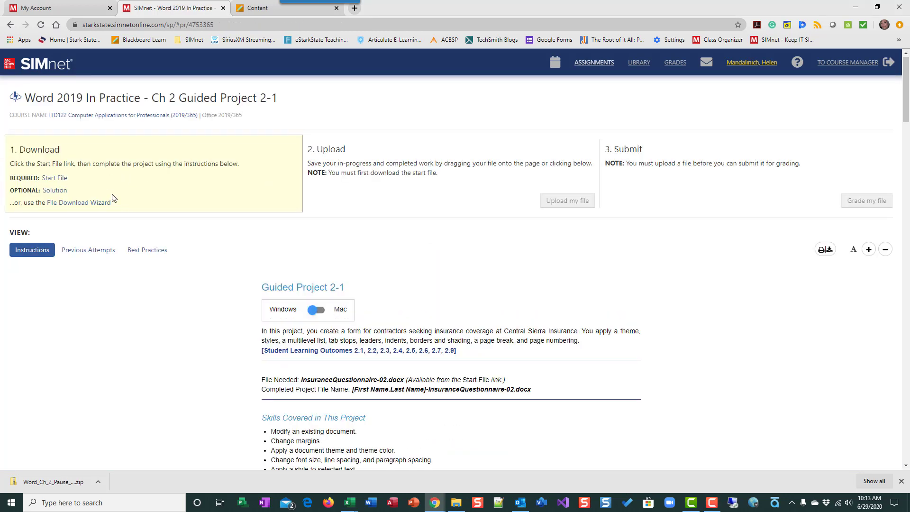
left_click(59, 179)
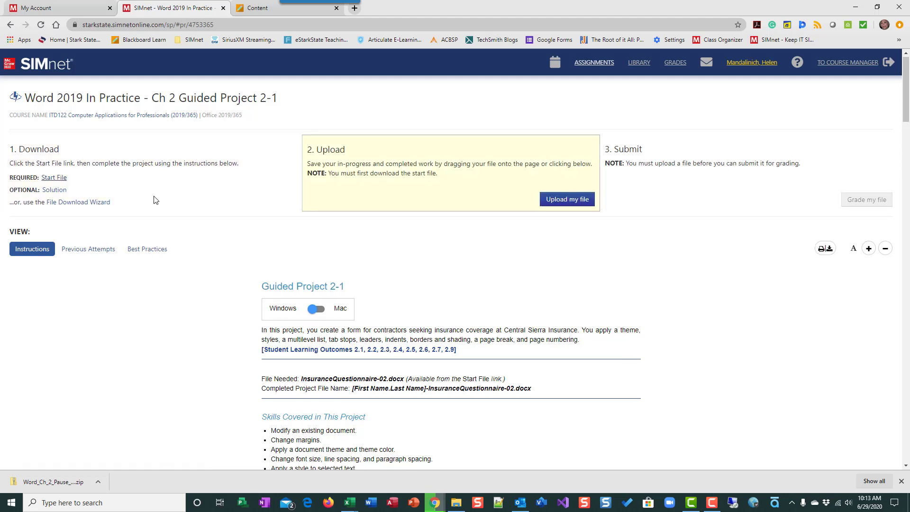
left_click(58, 190)
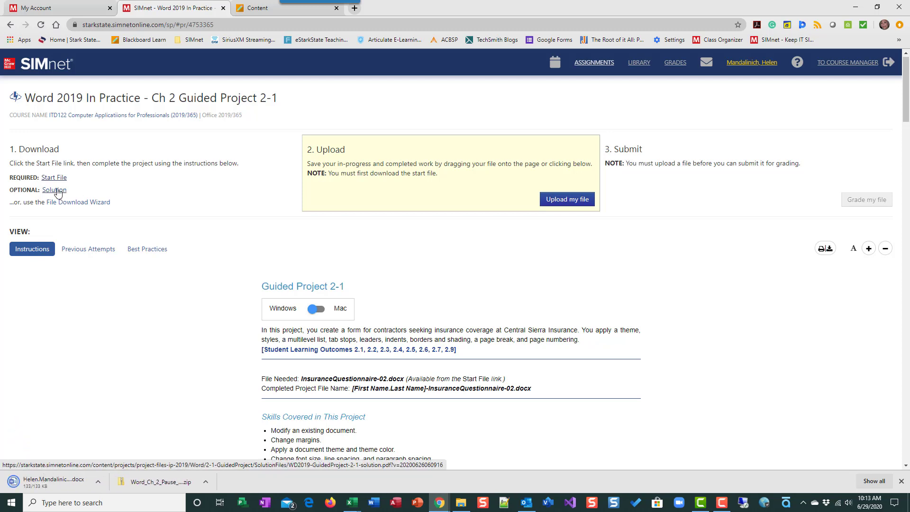
left_click(57, 191)
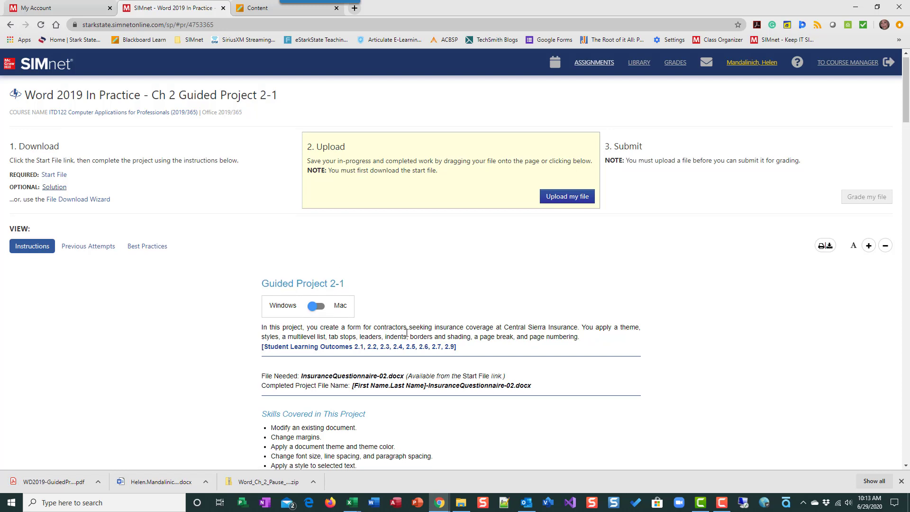
Step: Open the downloaded InsuranceQuestionnaire-02 start file in Word and enable editing
scroll(406, 332, "down", 3)
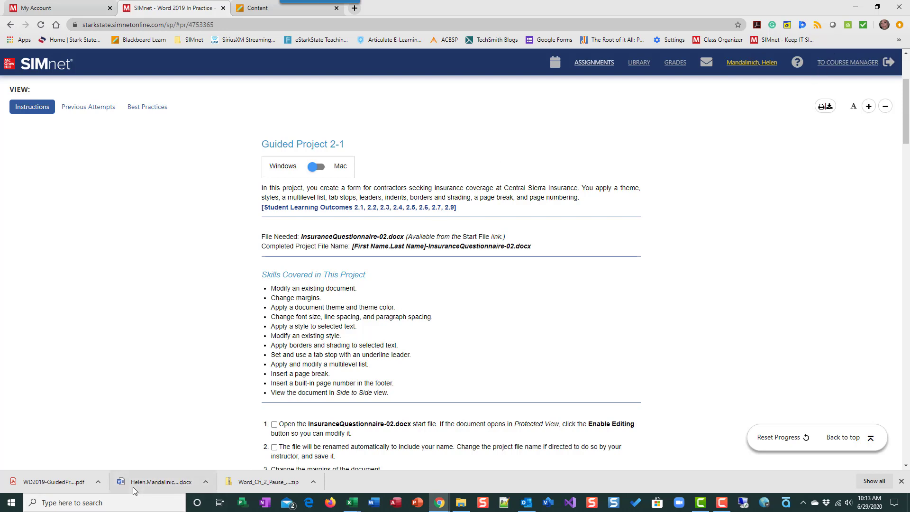
left_click(157, 481)
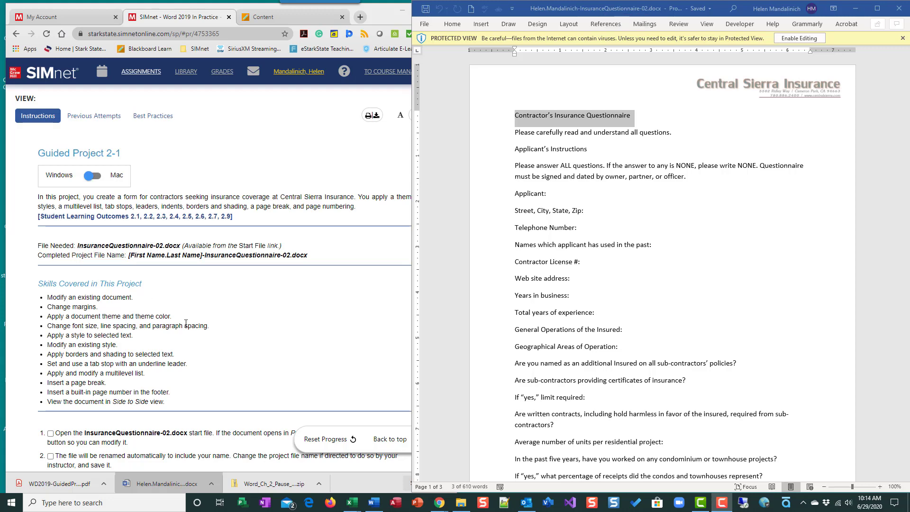
scroll(186, 323, "down", 6)
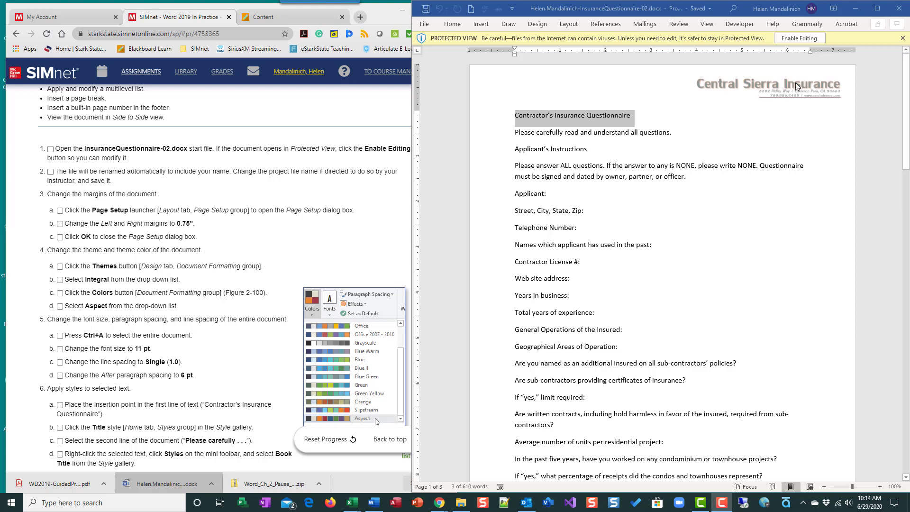
left_click(799, 38)
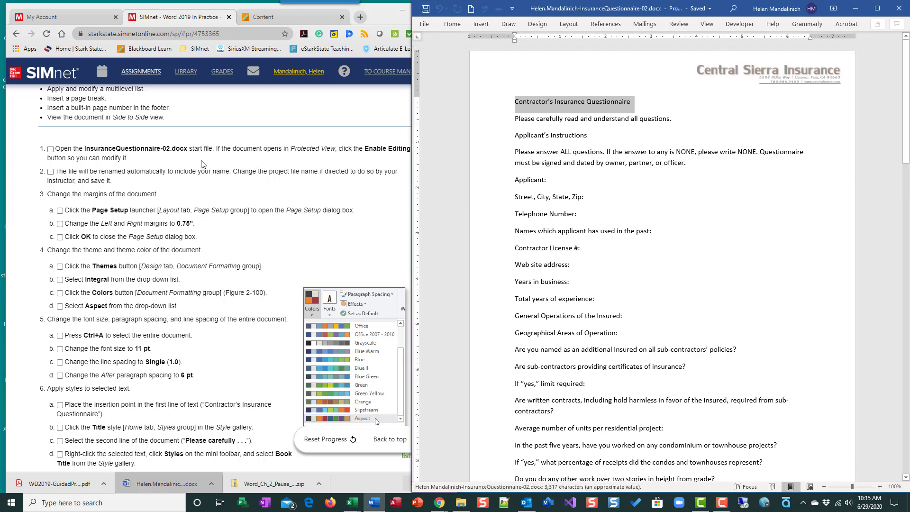
Step: Check off instructions 1 and 2 of the guided project on the SIMnet page as completed
left_click(55, 149)
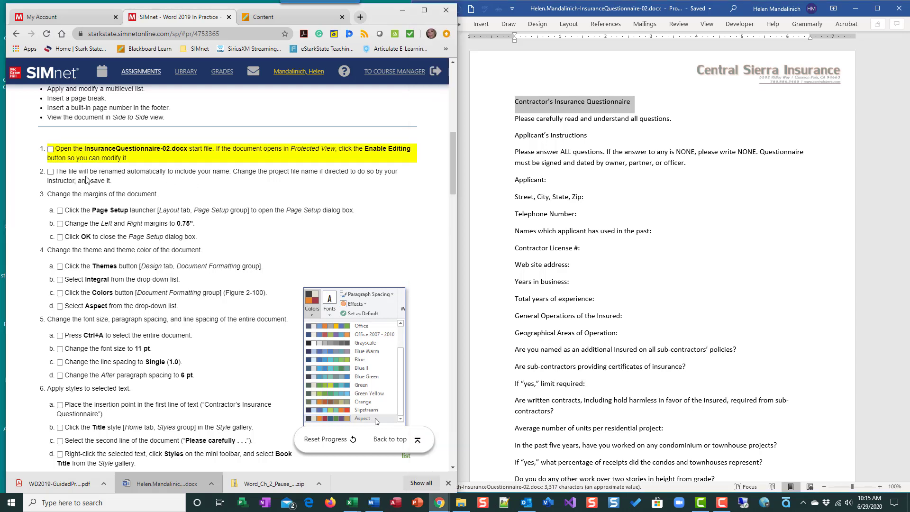
left_click(51, 172)
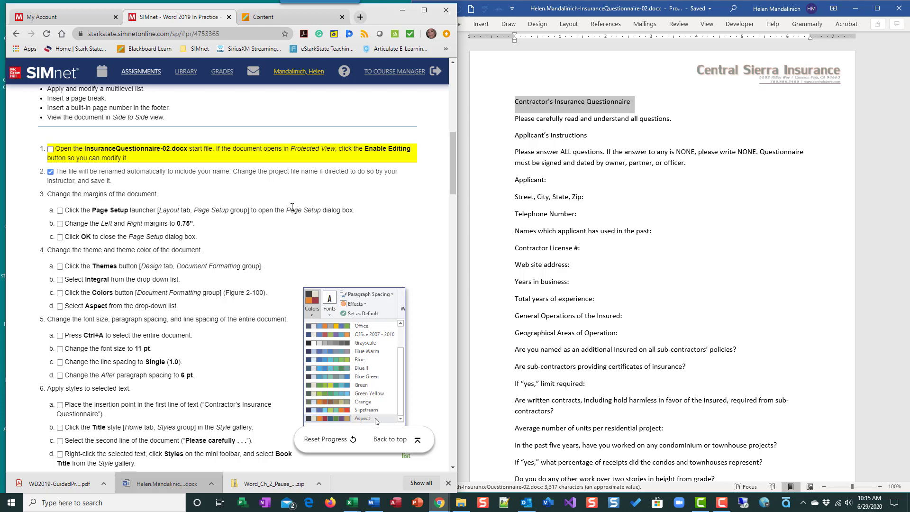
left_click(52, 149)
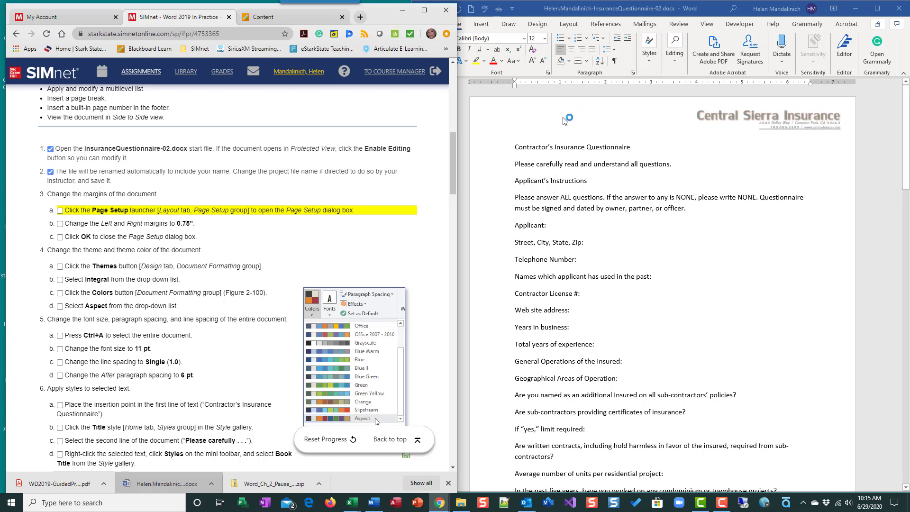
left_click(570, 25)
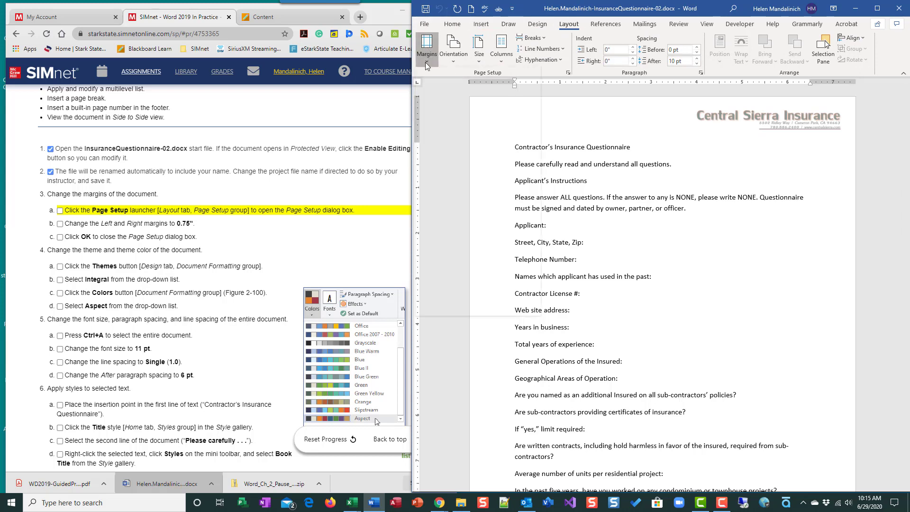
left_click(425, 62)
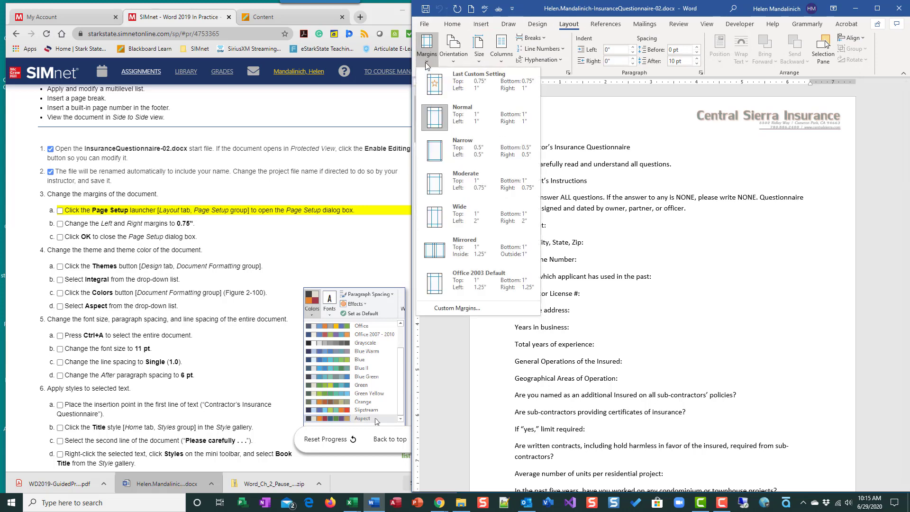
left_click(456, 308)
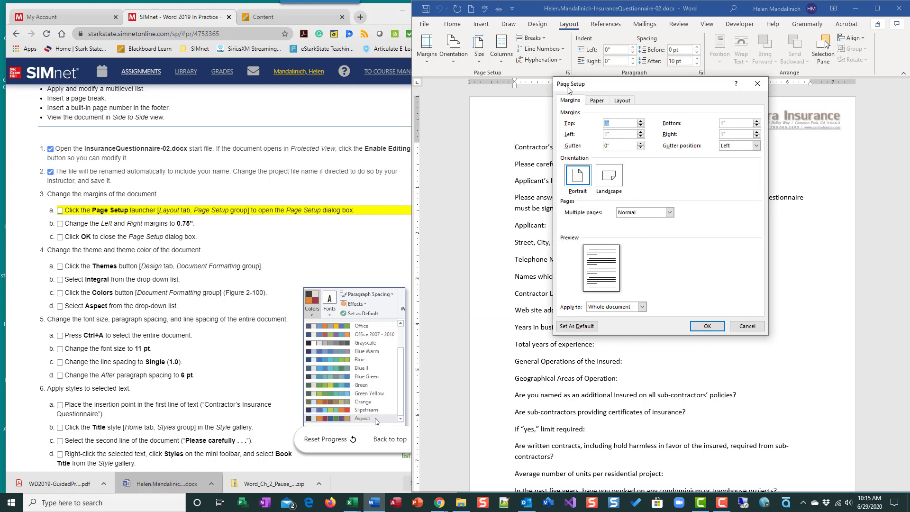
left_click(752, 329)
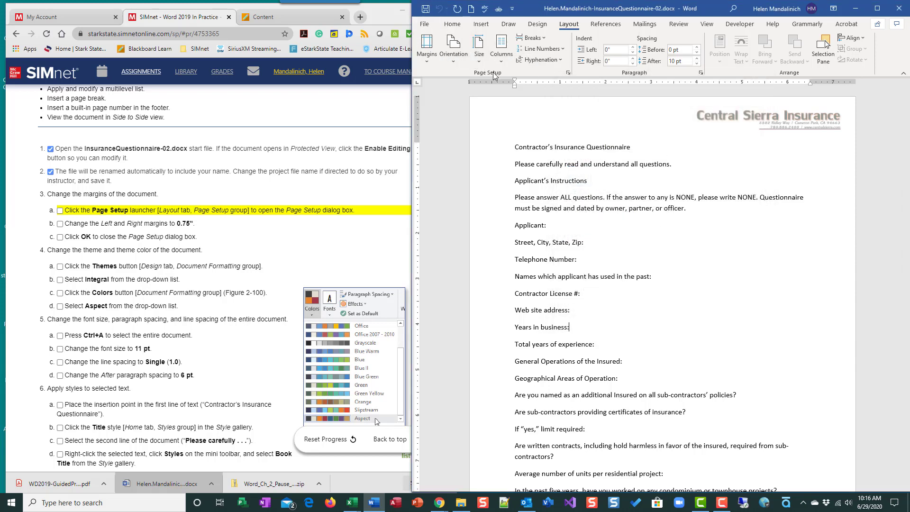
Step: Set the document's left and right margins to 0.75" in Page Setup and check off instructions 3a to 3c in SIMnet
left_click(567, 72)
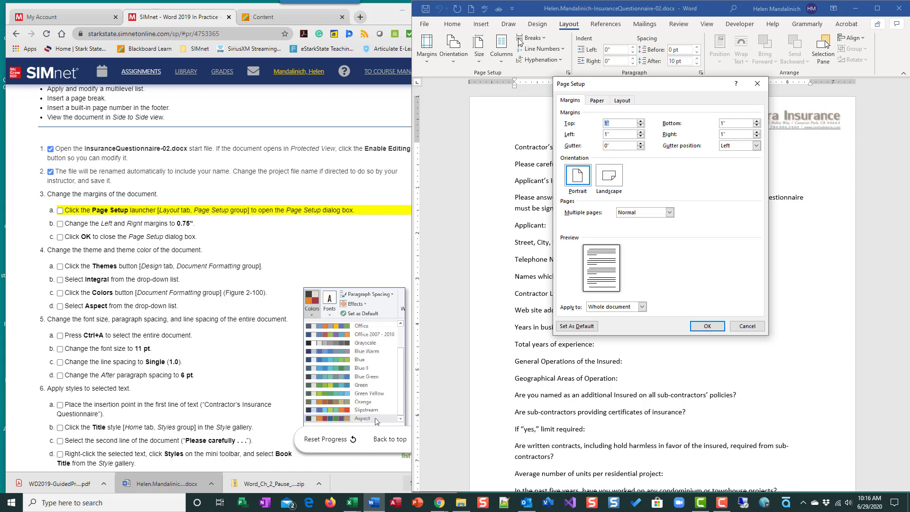
left_click(61, 211)
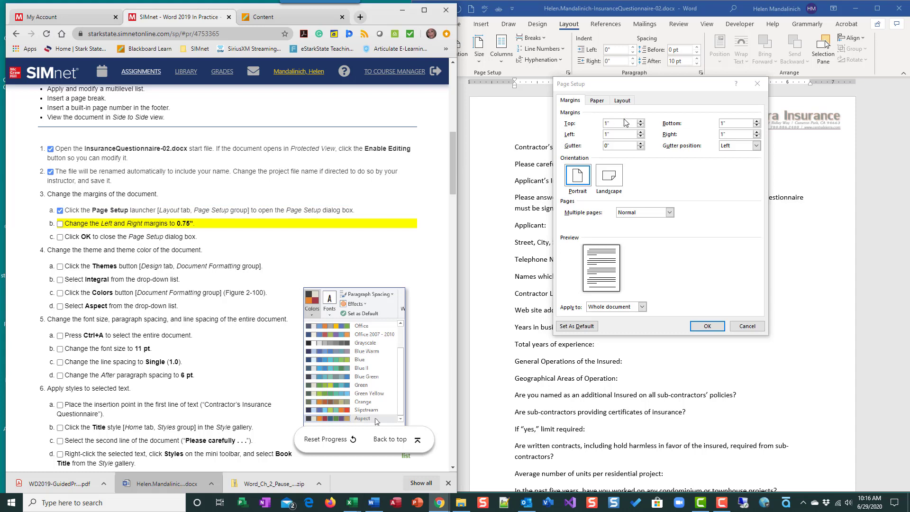
left_click(621, 135)
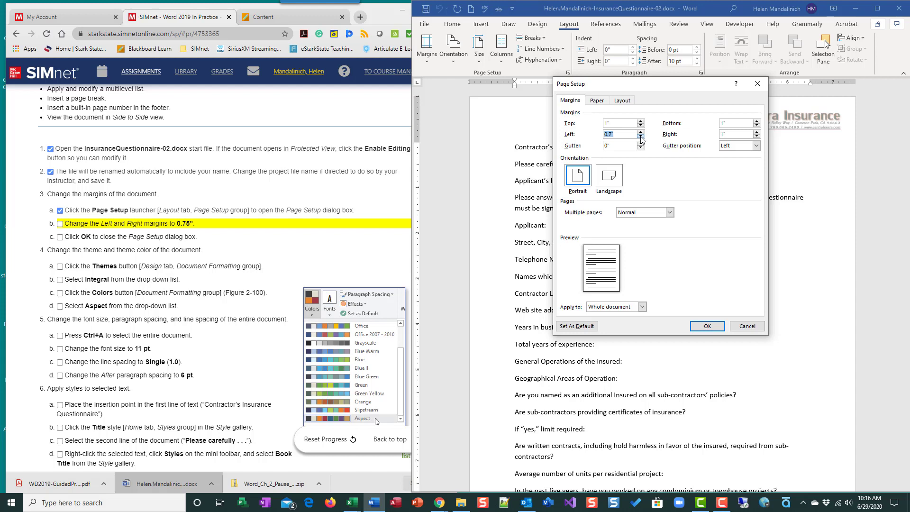
left_click(611, 134)
type("5")
left_click(724, 136)
left_click(705, 326)
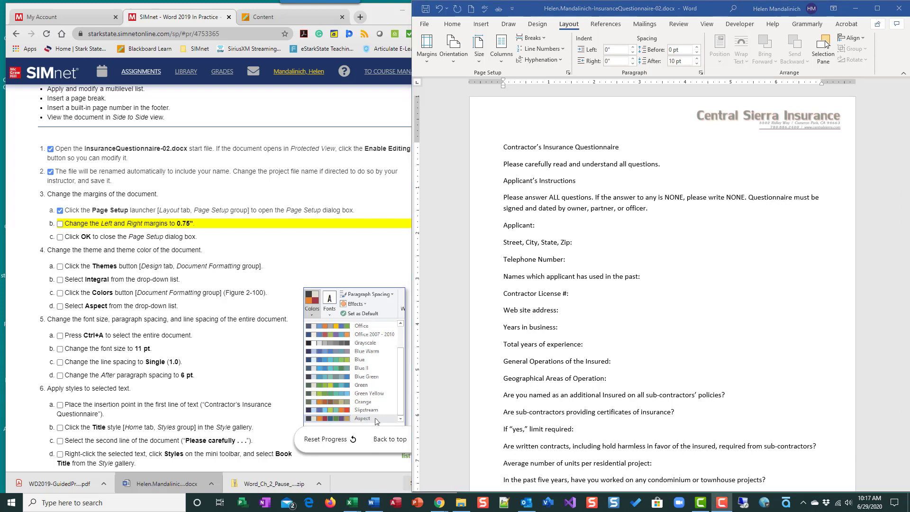
left_click(60, 224)
left_click(60, 236)
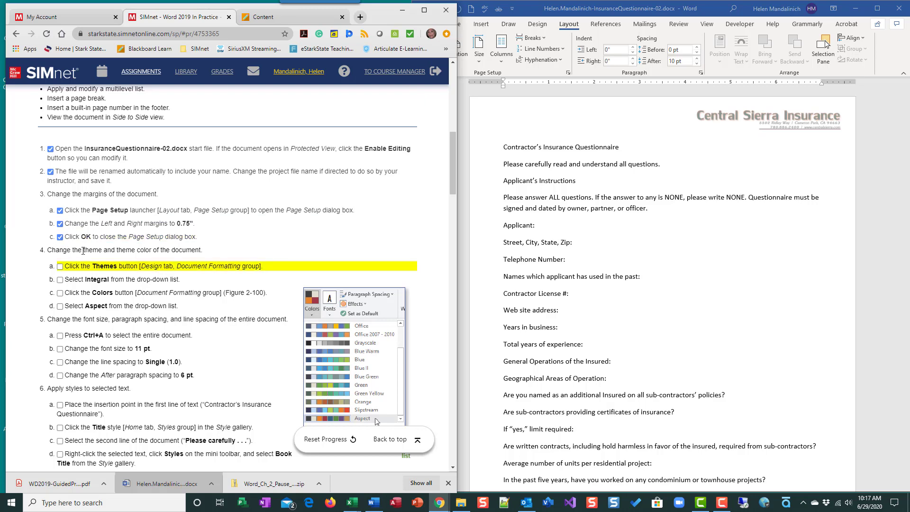
Step: Apply the Integral theme to the questionnaire in Word and check off instructions 4a and 4b in SIMnet
scroll(124, 317, "down", 2)
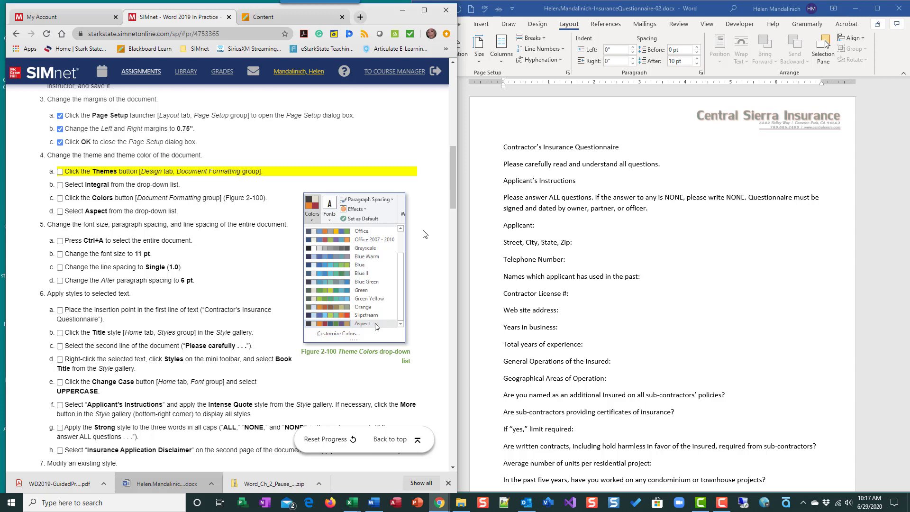
left_click(541, 29)
left_click(540, 27)
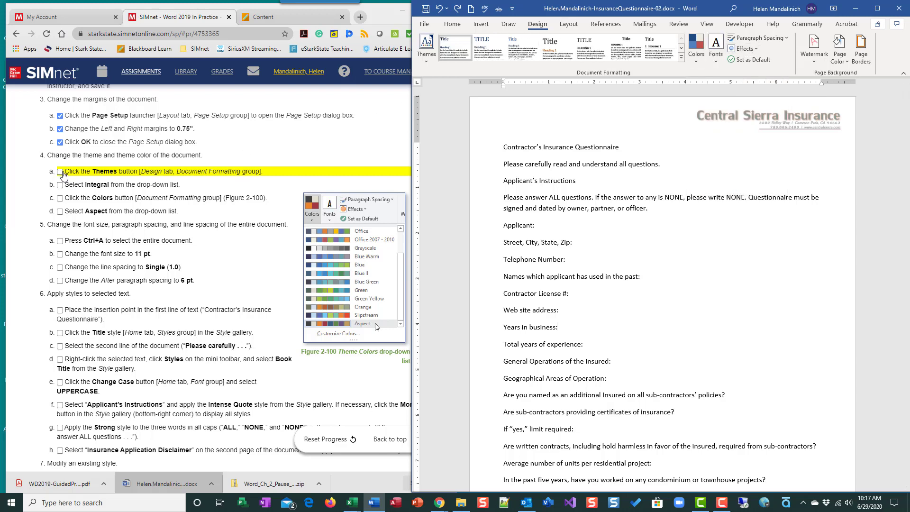
left_click(60, 172)
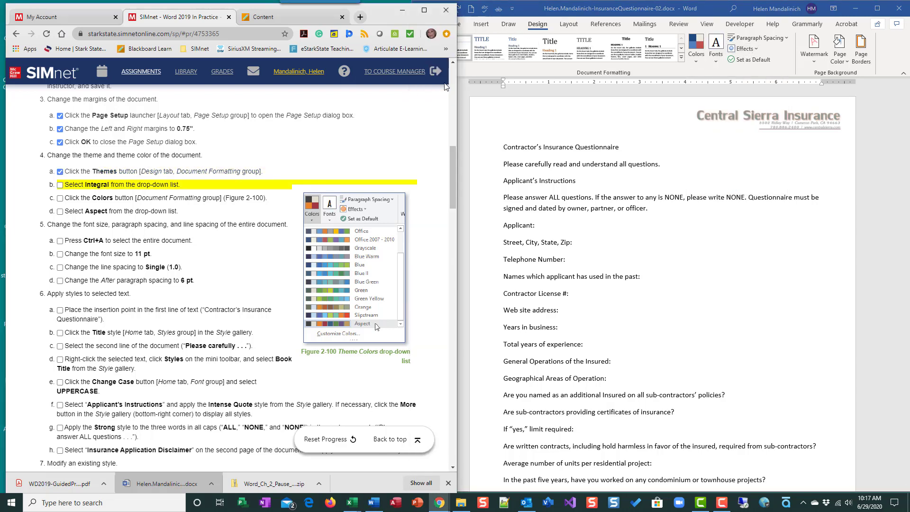
left_click(498, 72)
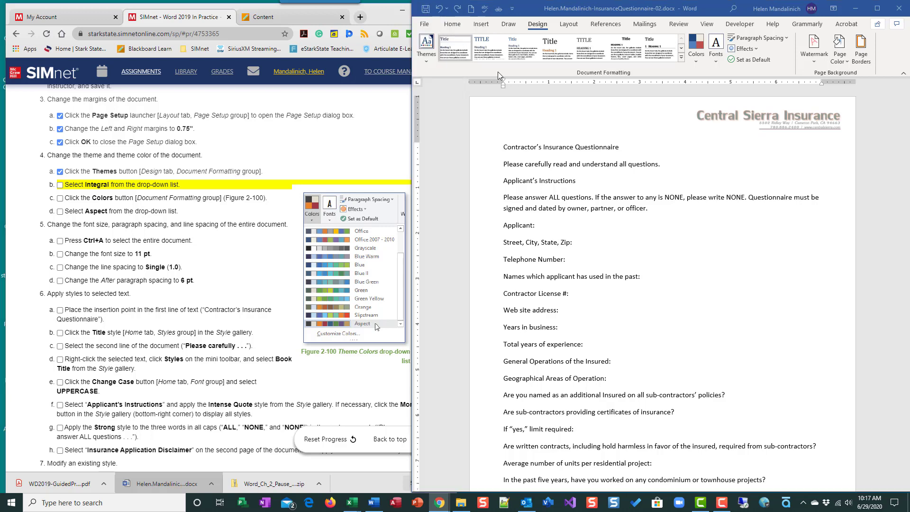
left_click(426, 48)
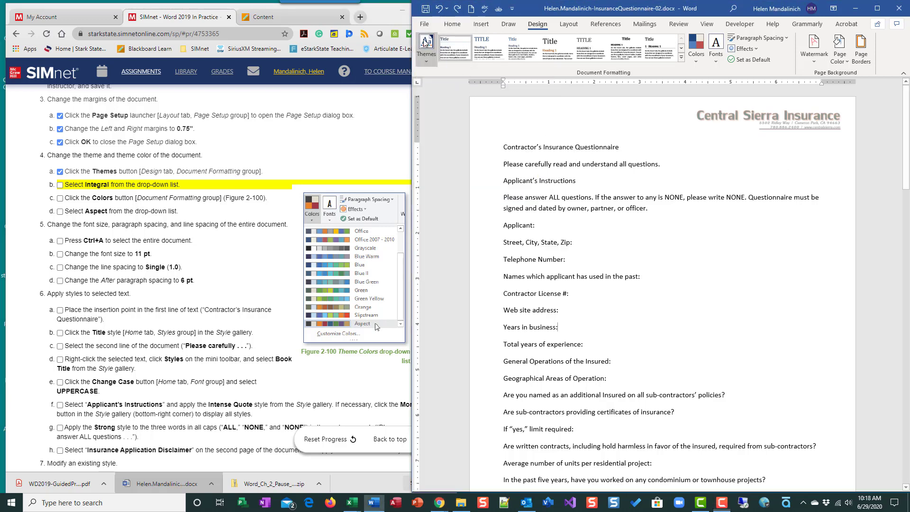
left_click(429, 58)
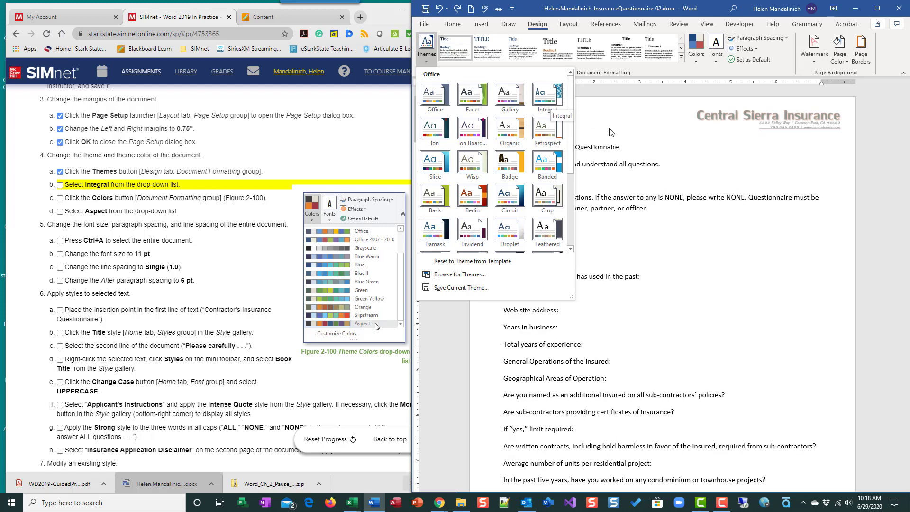
left_click(554, 107)
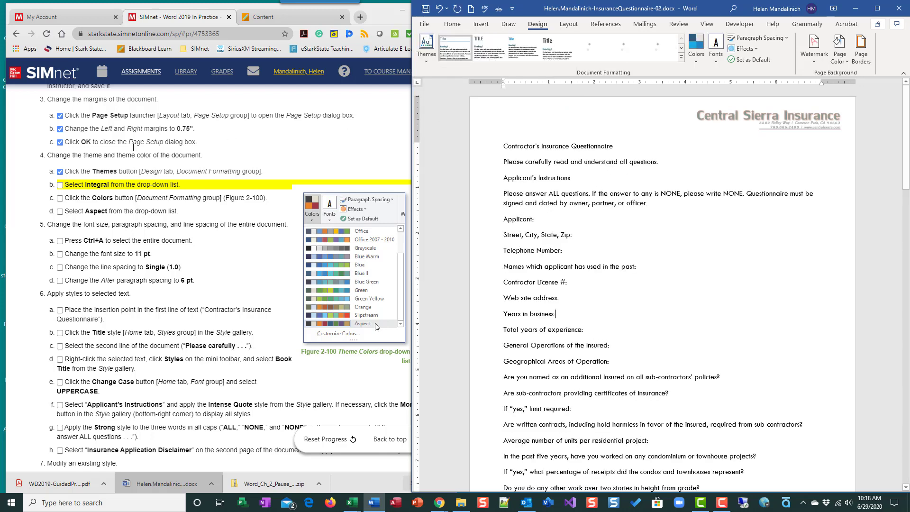
left_click(60, 185)
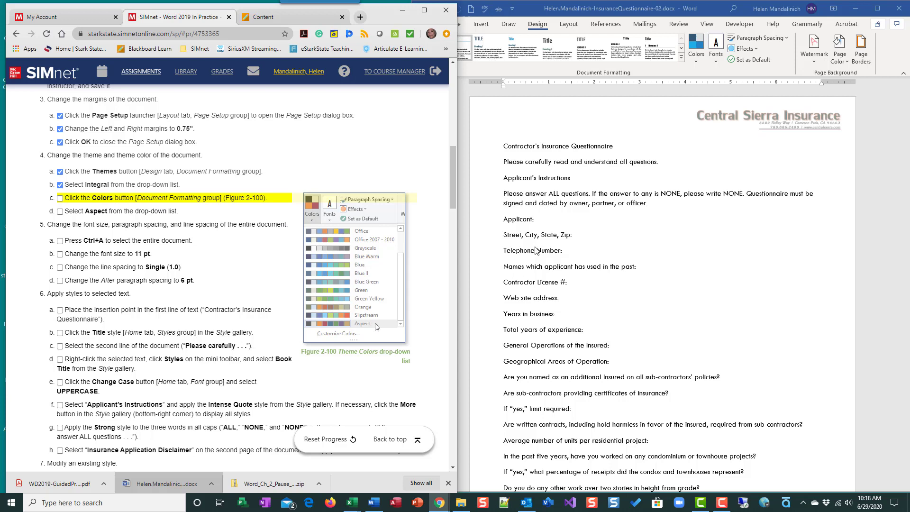
Step: Change the Word document's theme colors to Aspect and check off instructions 4c and 4d in SIMnet
left_click(696, 61)
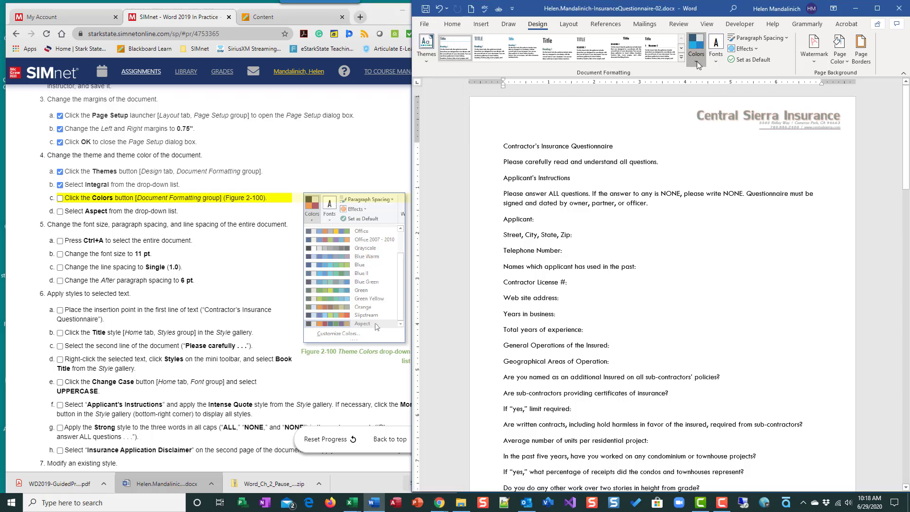
left_click(697, 61)
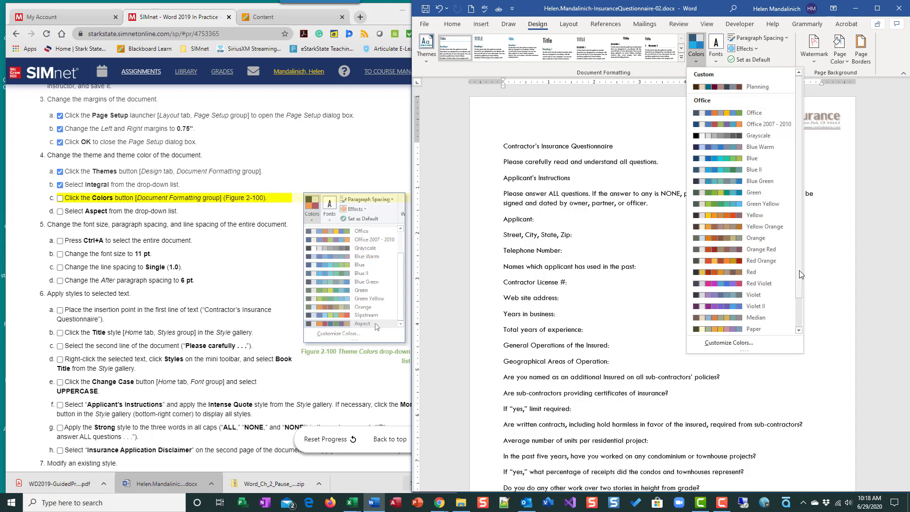
scroll(799, 277, "down", 2)
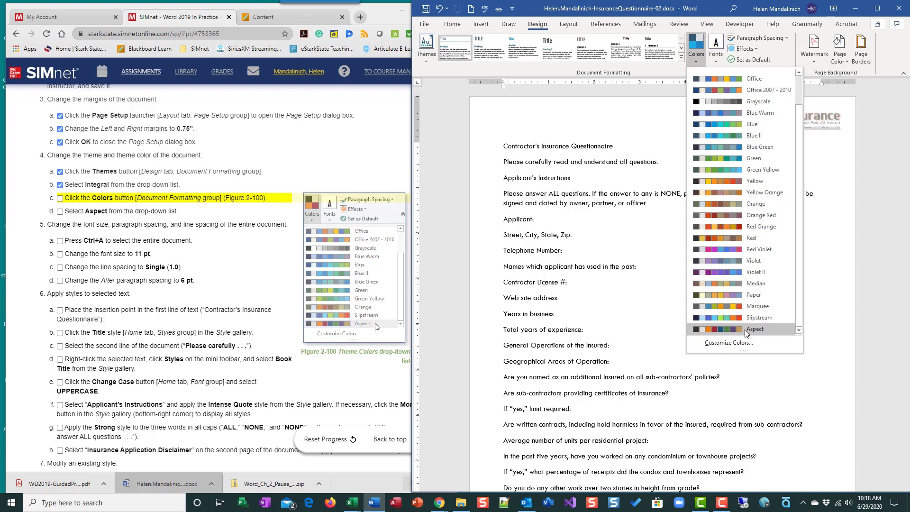
left_click(747, 331)
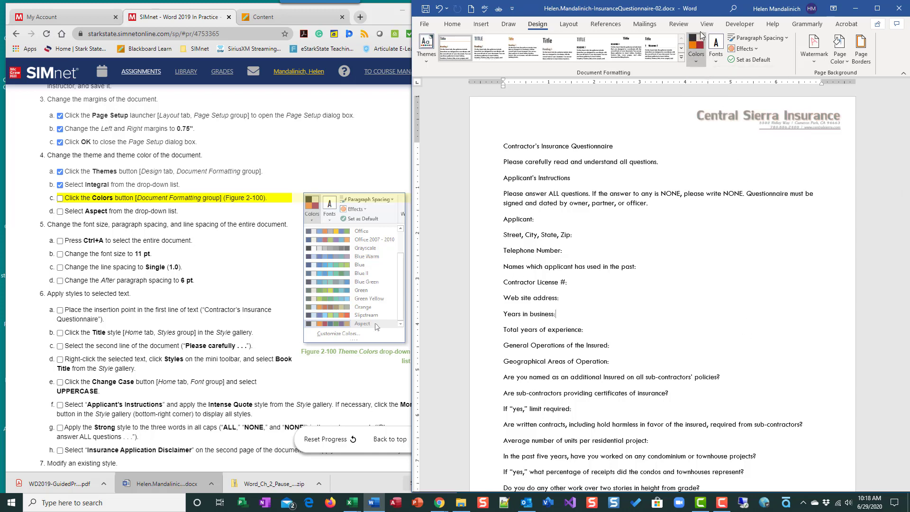
left_click(60, 199)
left_click(60, 199)
left_click(60, 212)
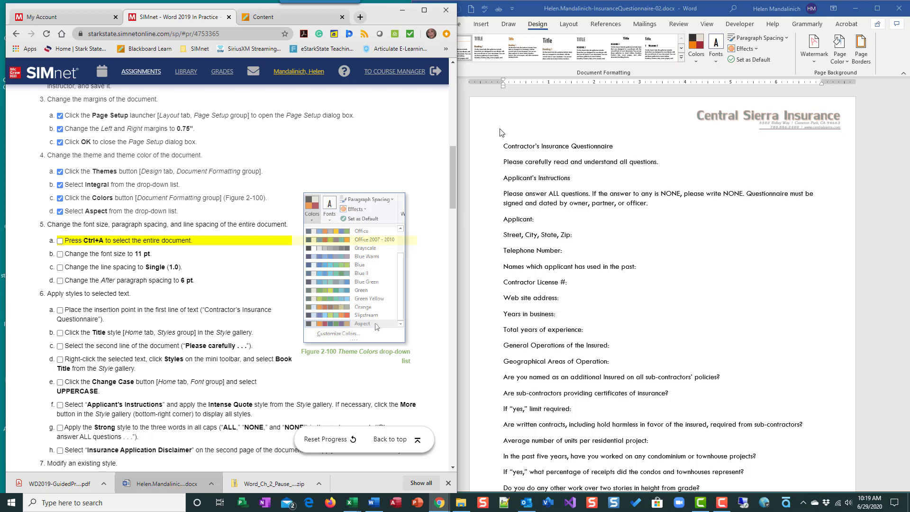
left_click(557, 171)
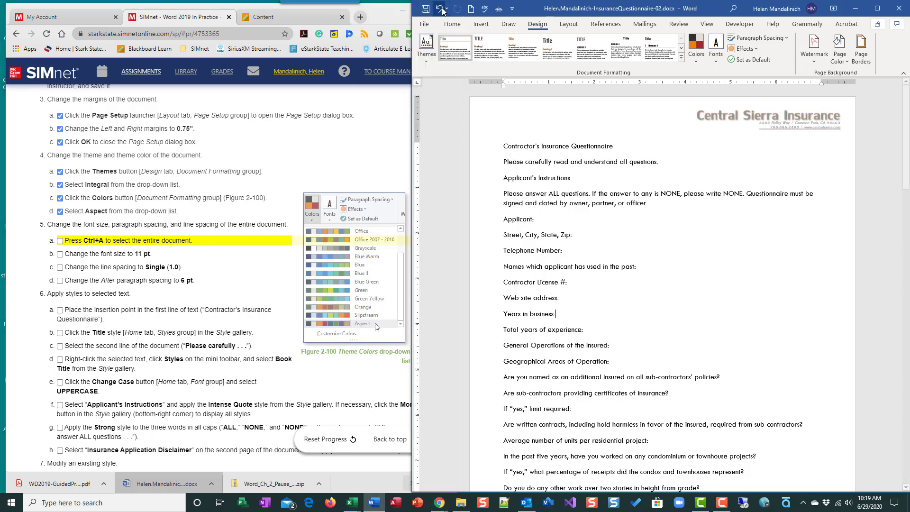
Step: Save the insurance questionnaire document
left_click(426, 10)
left_click(425, 11)
Step: Set the font size of the entire questionnaire to 11 pt and check off instructions 5a and 5b in SIMnet
scroll(121, 263, "down", 2)
scroll(121, 263, "down", 3)
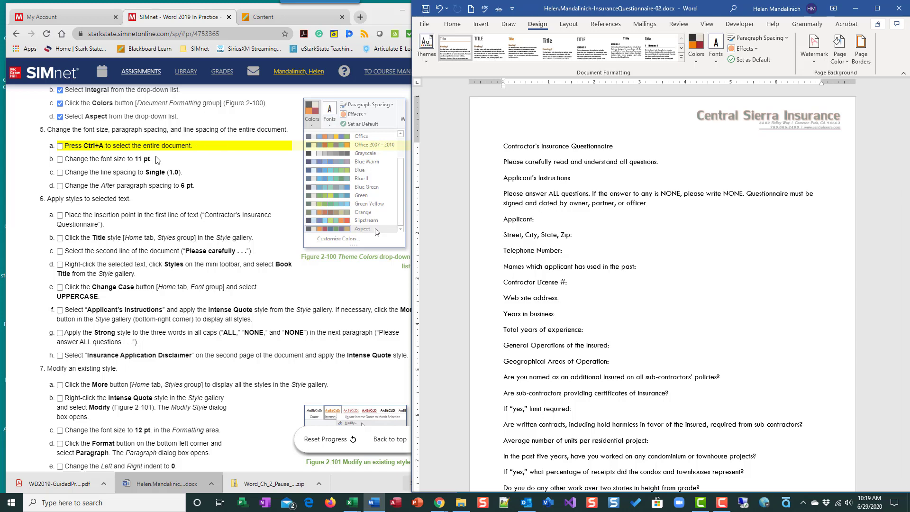
left_click(606, 252)
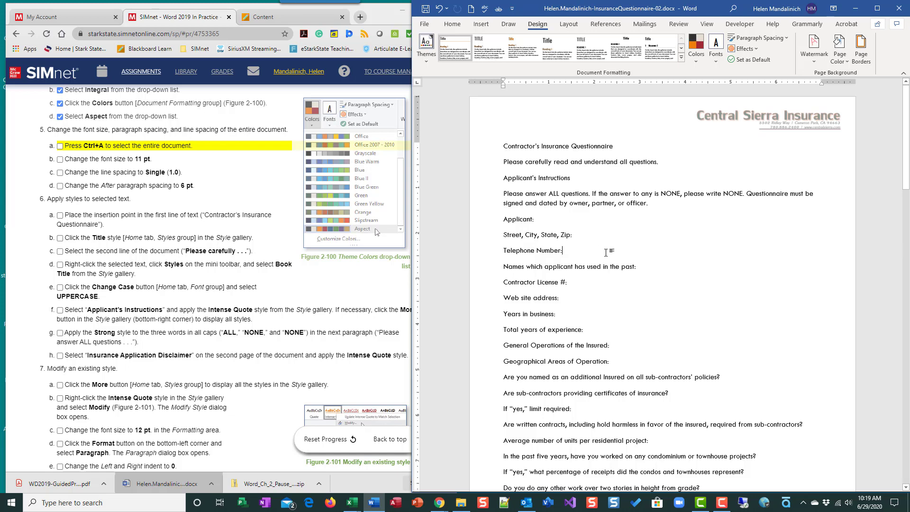
key("ctrl+a")
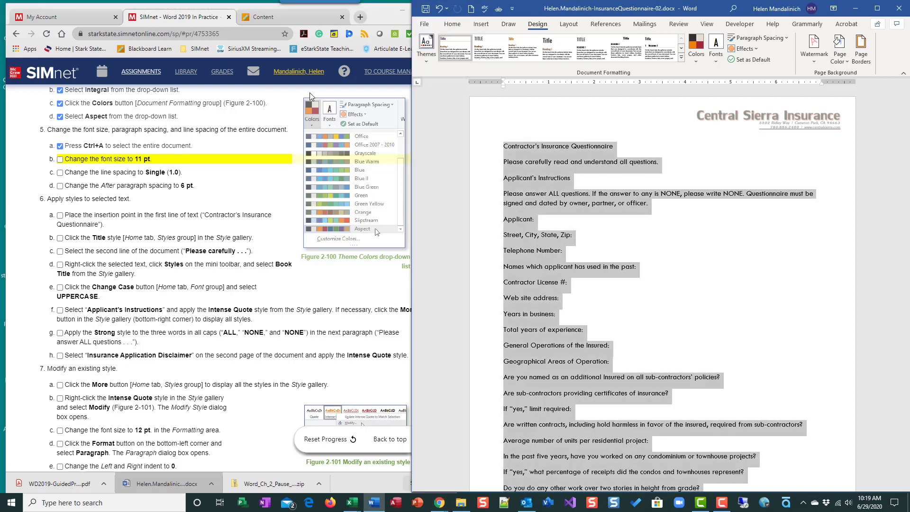
left_click(452, 25)
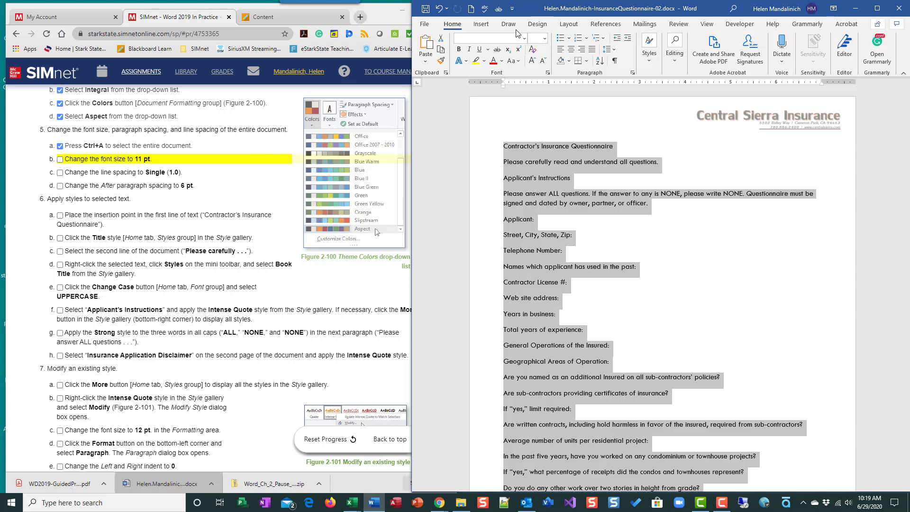
left_click(545, 39)
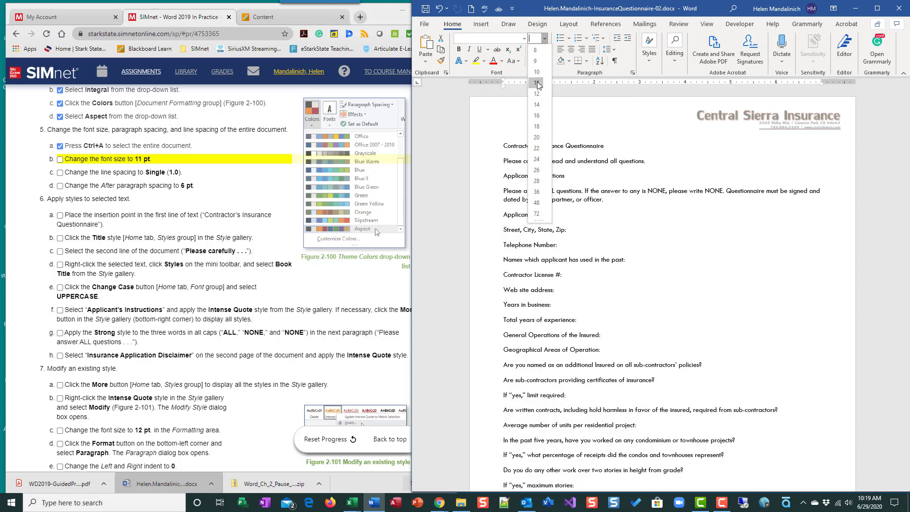
left_click(537, 83)
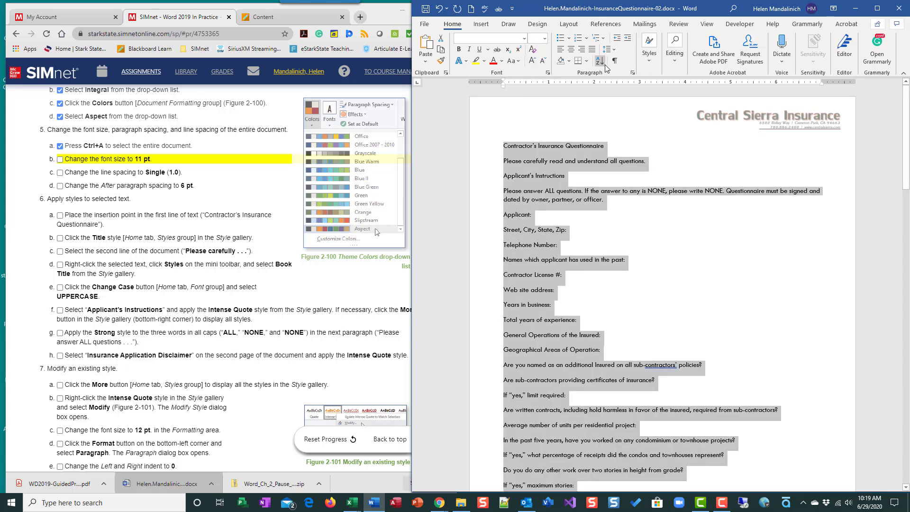
left_click(60, 160)
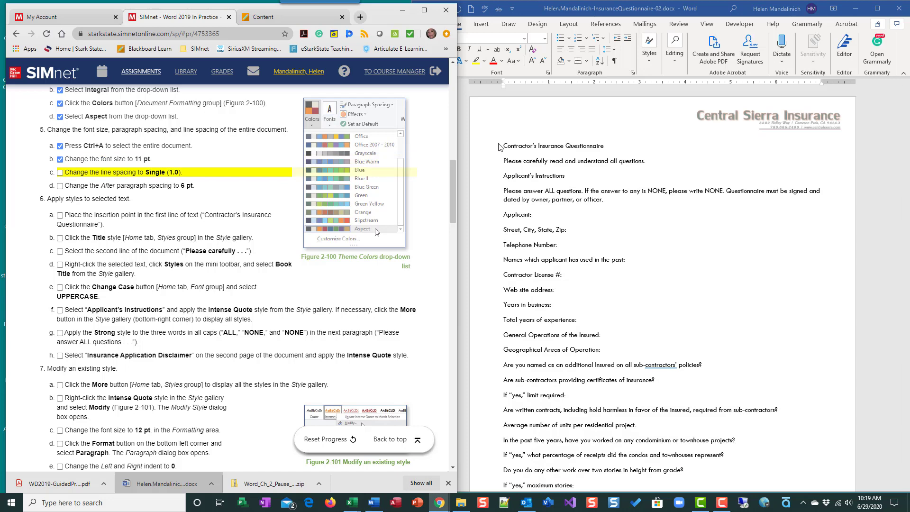
Step: Return to Word and reapply the 11 pt font size to the entire selected document
left_click(530, 158)
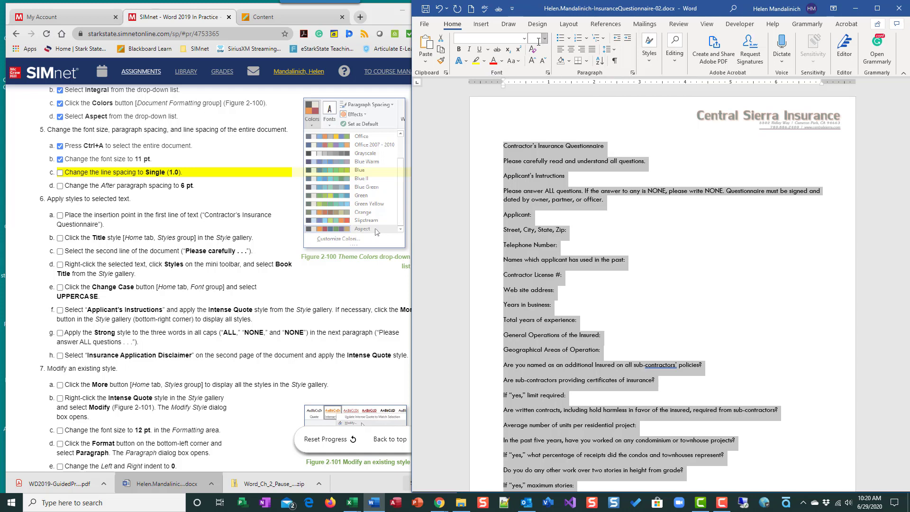
left_click(544, 39)
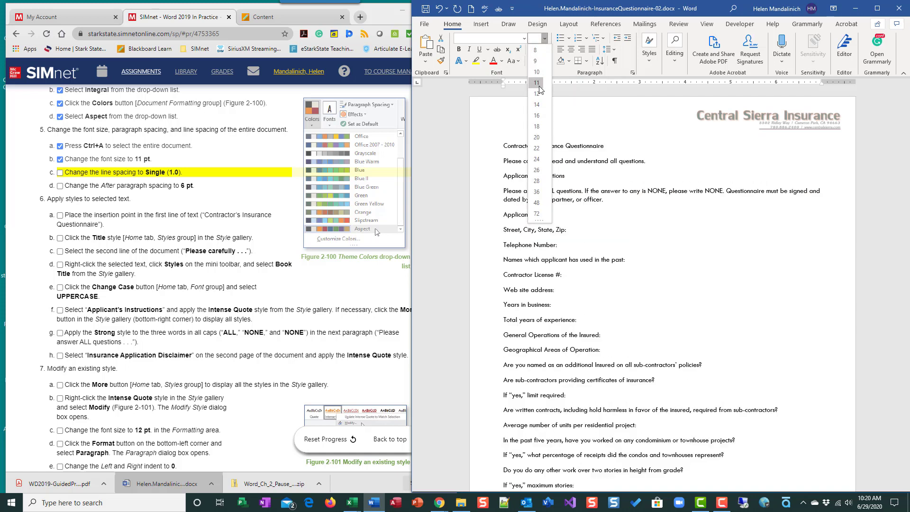
left_click(538, 83)
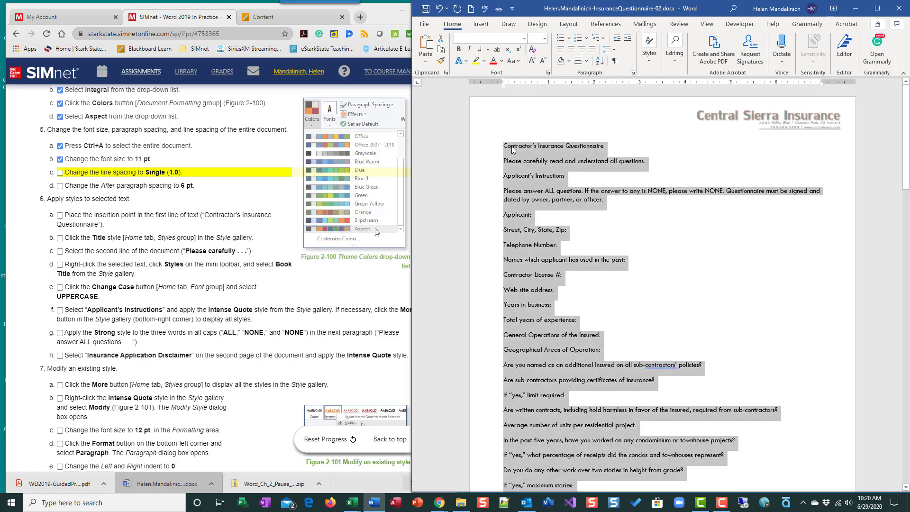
Step: Set the line spacing of the entire document to single (1.0) and check off instruction 5c in SIMnet
left_click(615, 52)
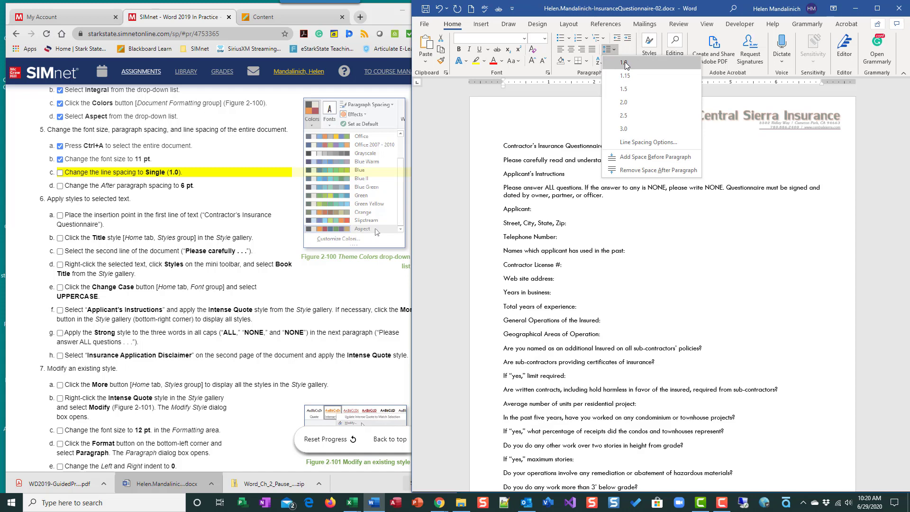
left_click(625, 63)
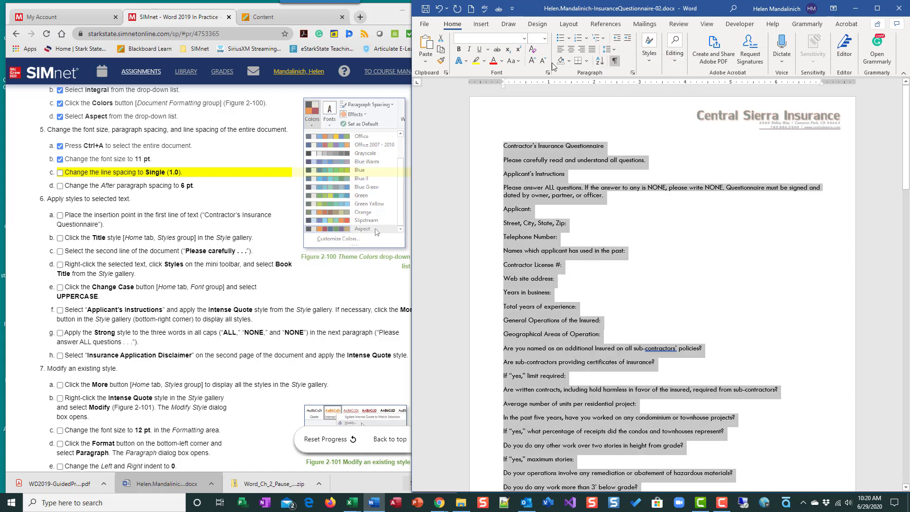
left_click(60, 173)
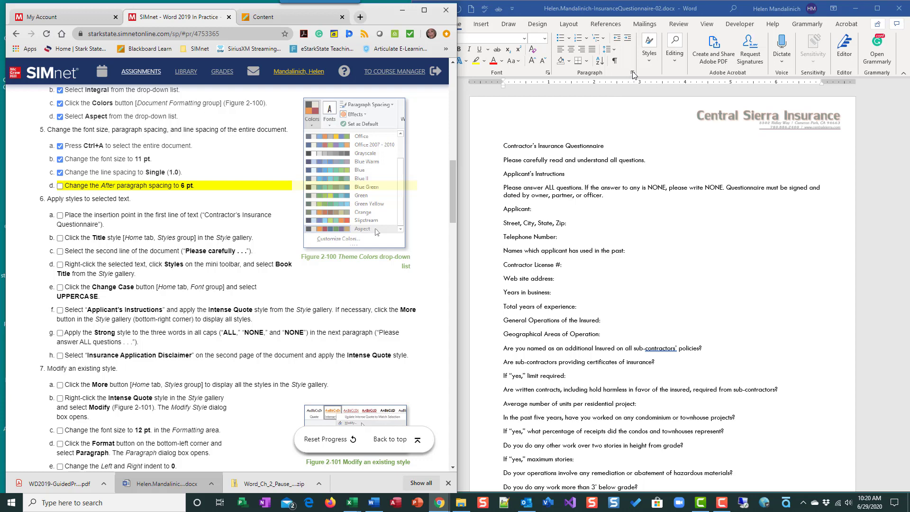
Step: Set the After paragraph spacing of the entire Word document to 6 pt and check off instruction 5d in SIMnet
key("alt+Tab")
key("ctrl+a")
left_click(569, 24)
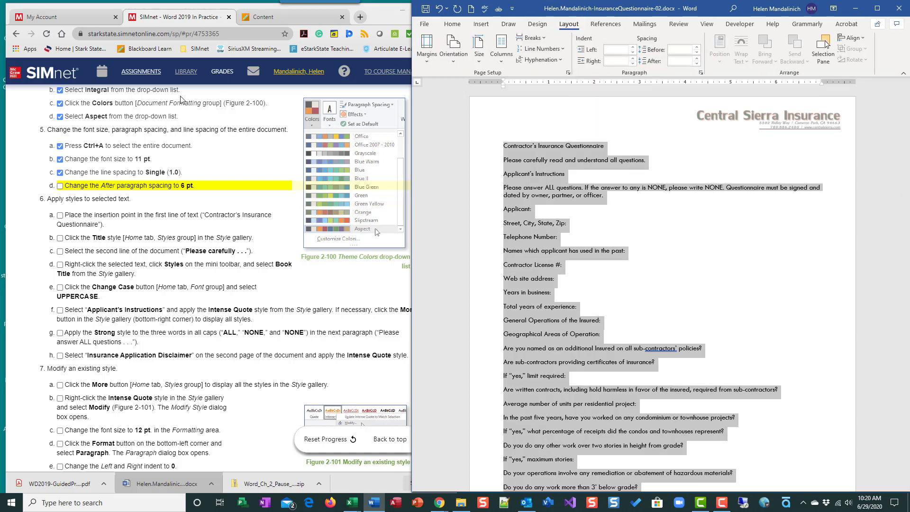
left_click(697, 62)
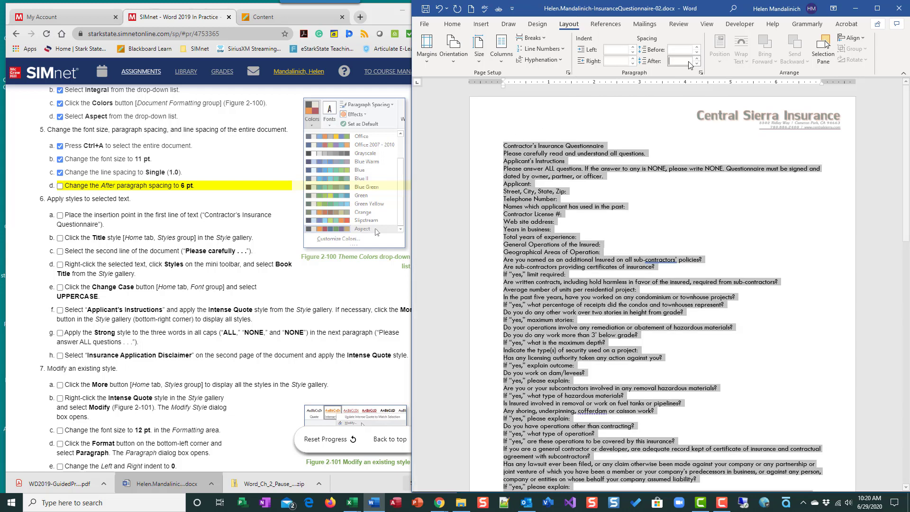
type("6")
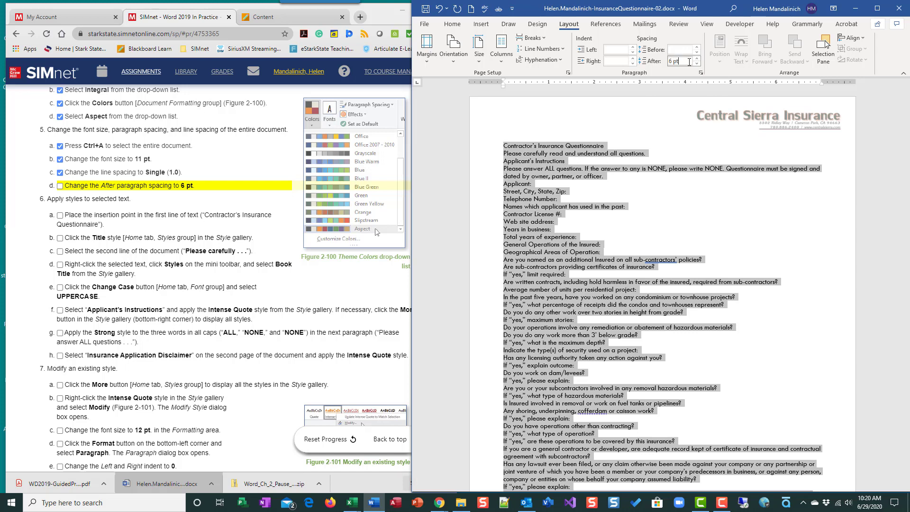
type(" pt")
key("Return")
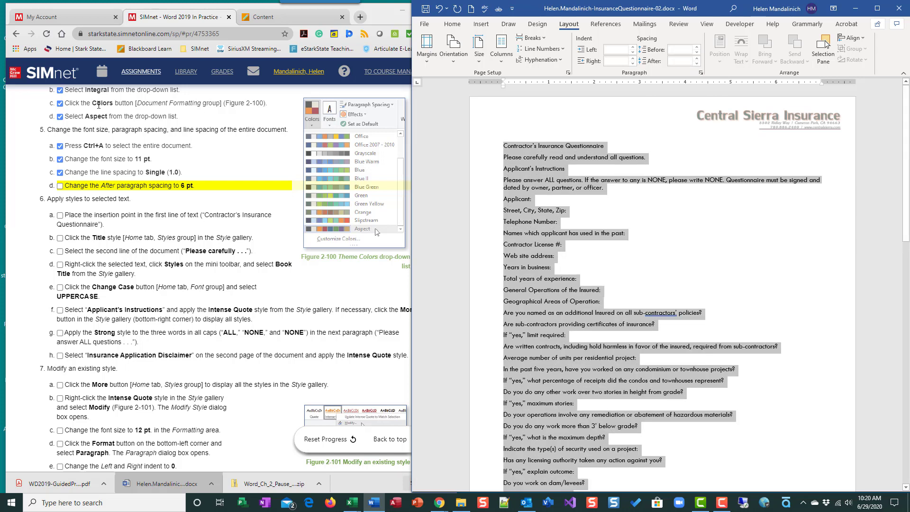
left_click(60, 186)
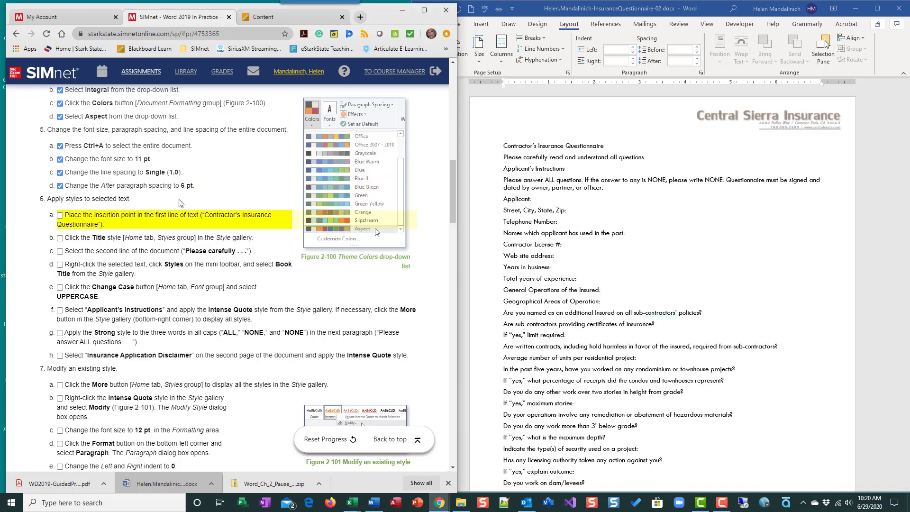
left_click(689, 239)
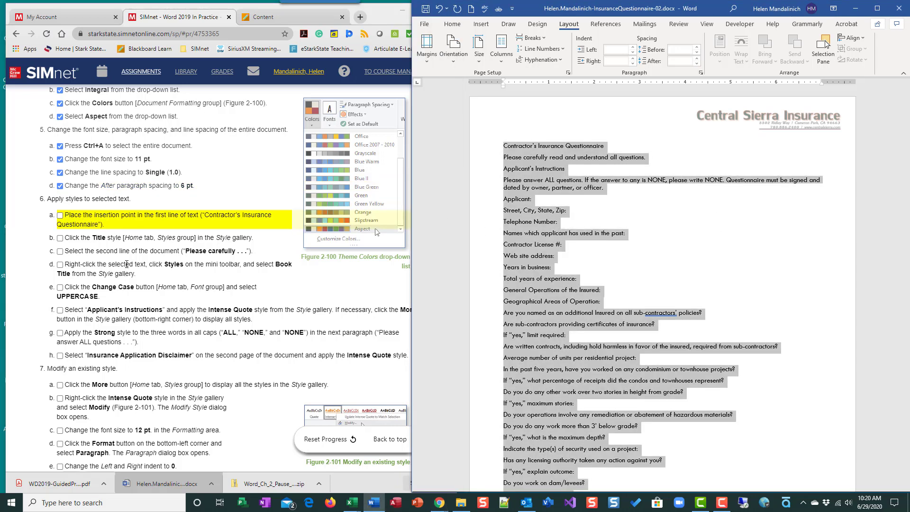
scroll(133, 382, "down", 3)
scroll(133, 382, "down", 5)
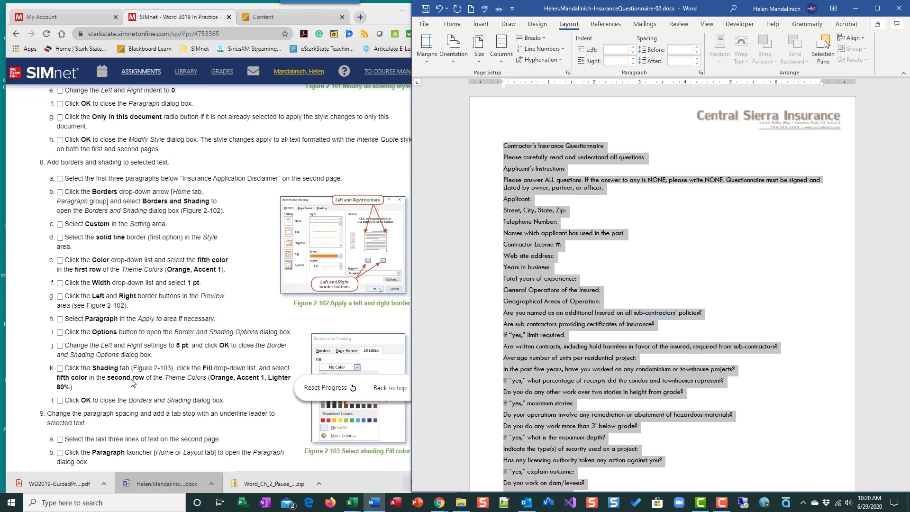
scroll(134, 382, "up", 13)
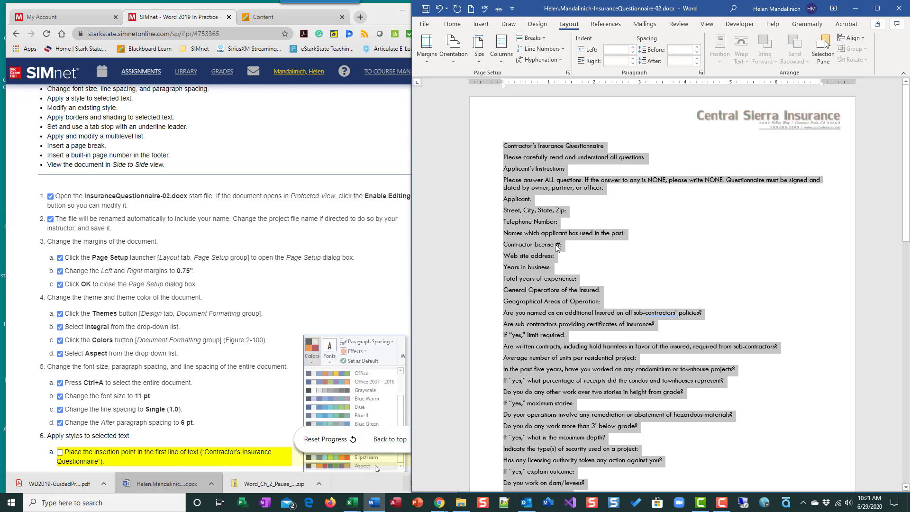